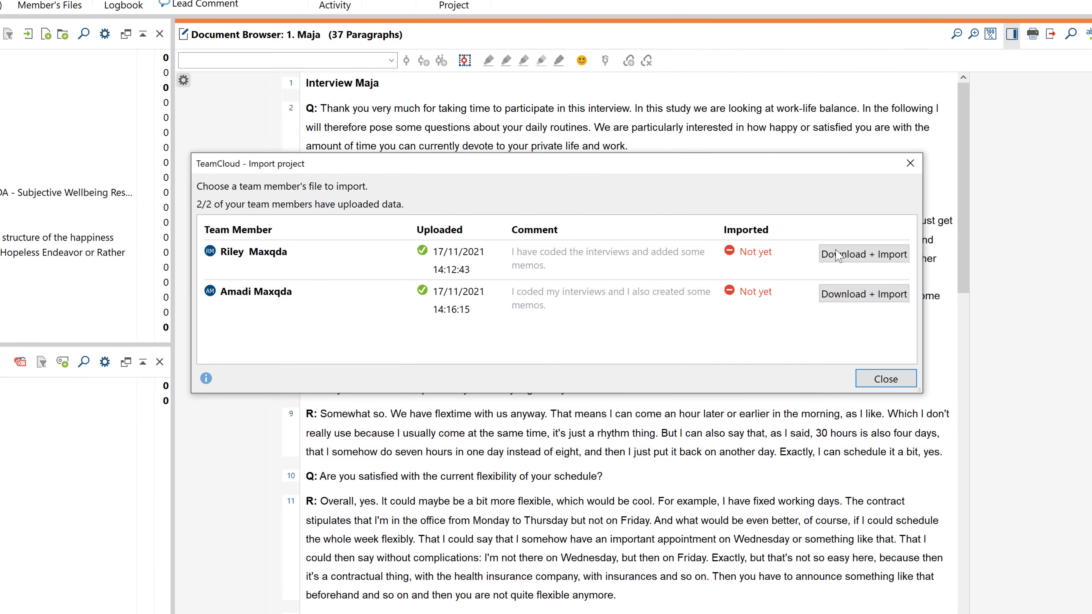
Download and import the first team member's uploaded coded work from TeamCloud.
{"action": "left_click", "coordinate": [837, 254]}
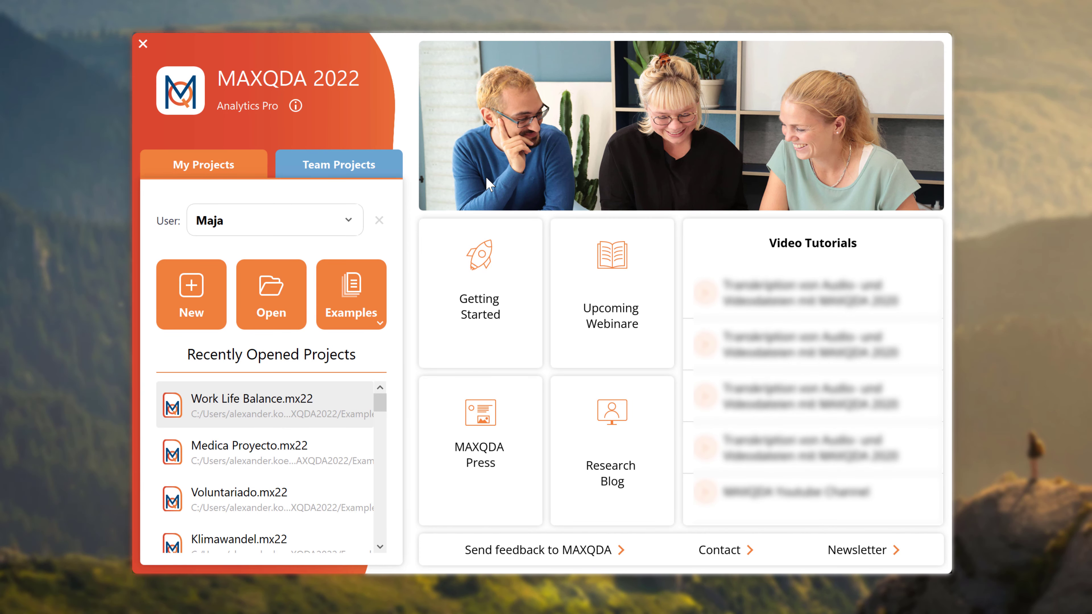
Sign in to MAXQDA TeamCloud with the account e-mail and password, then return to My Projects.
{"action": "left_click", "coordinate": [370, 173]}
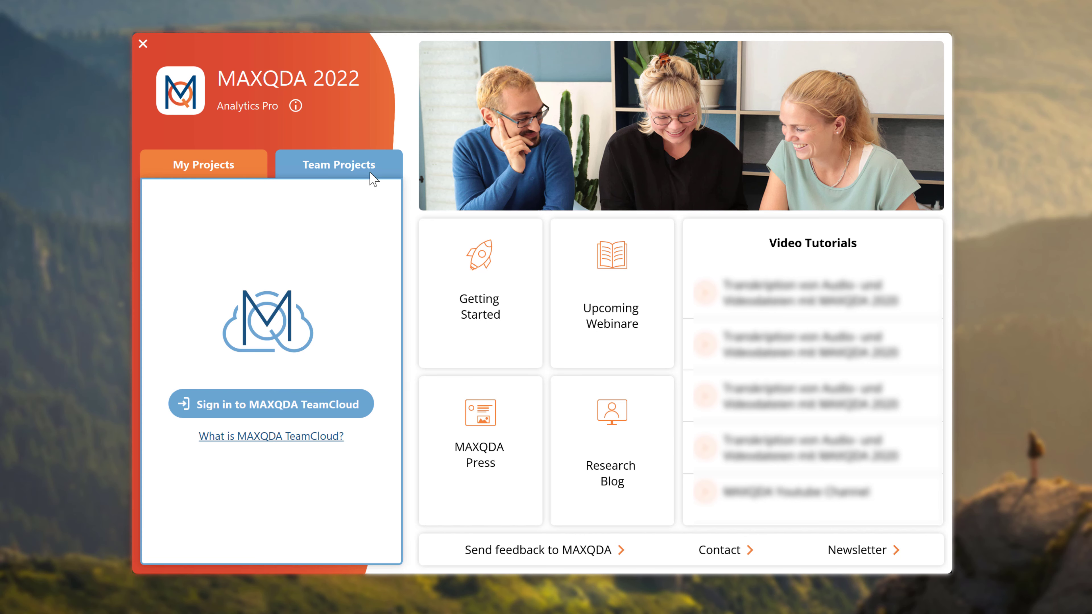
{"action": "left_click", "coordinate": [342, 409]}
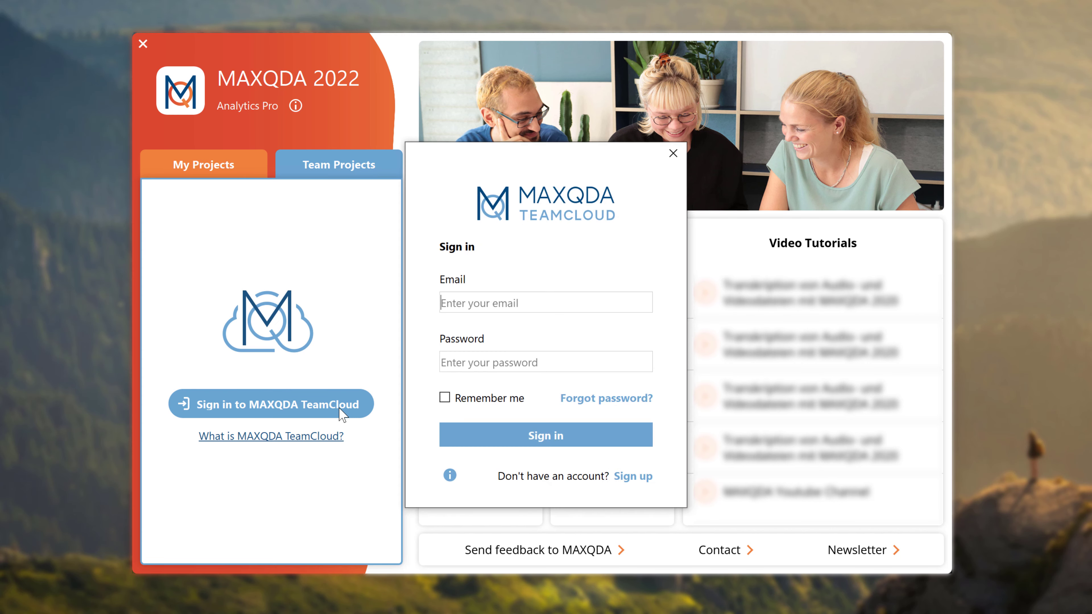
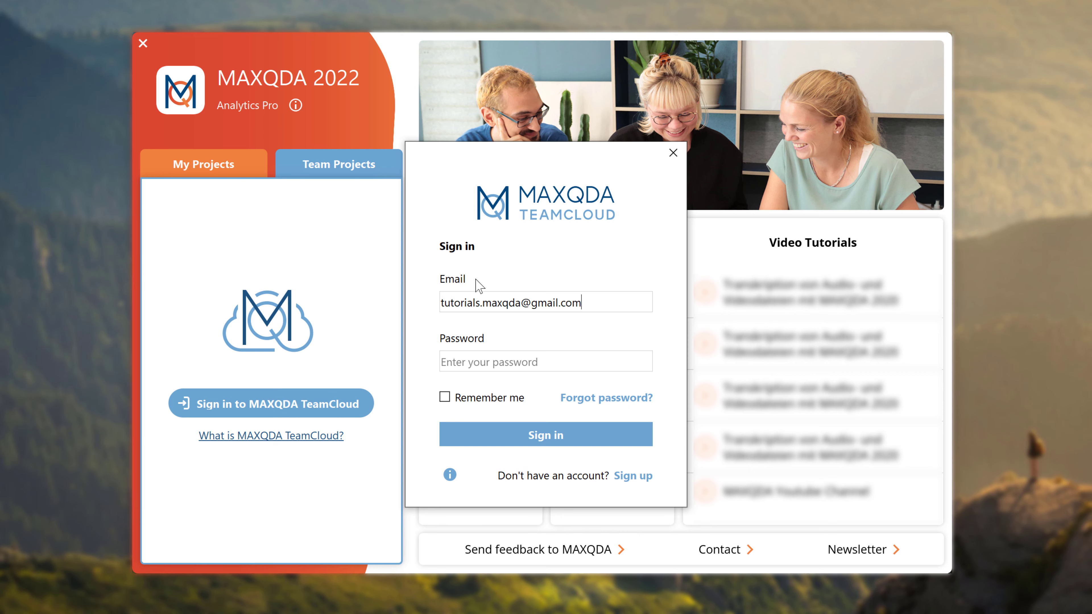
{"action": "type", "text": "**************"}
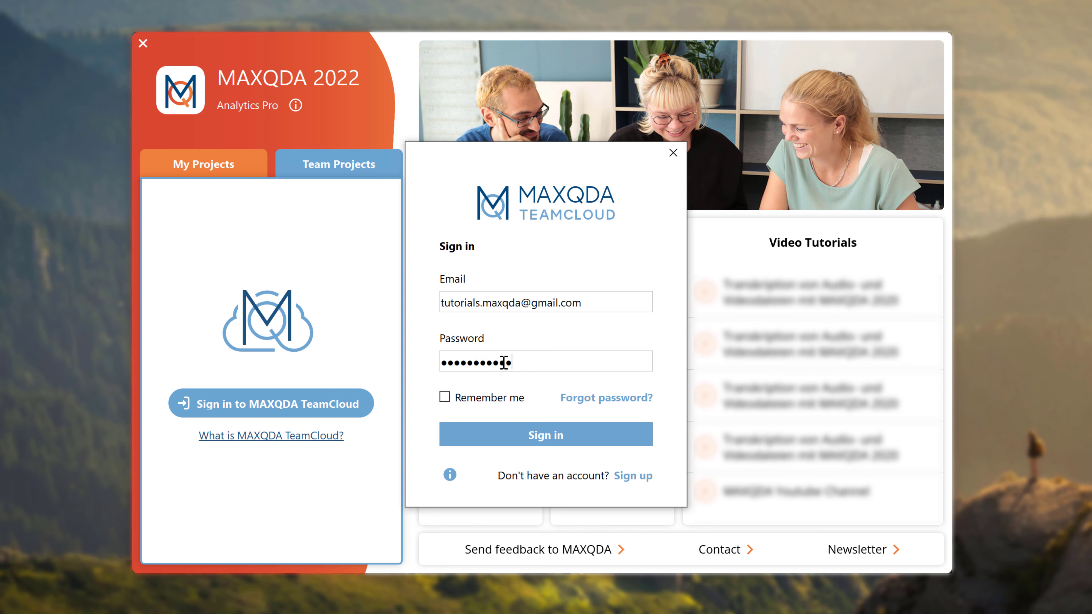
{"action": "key", "text": "Return"}
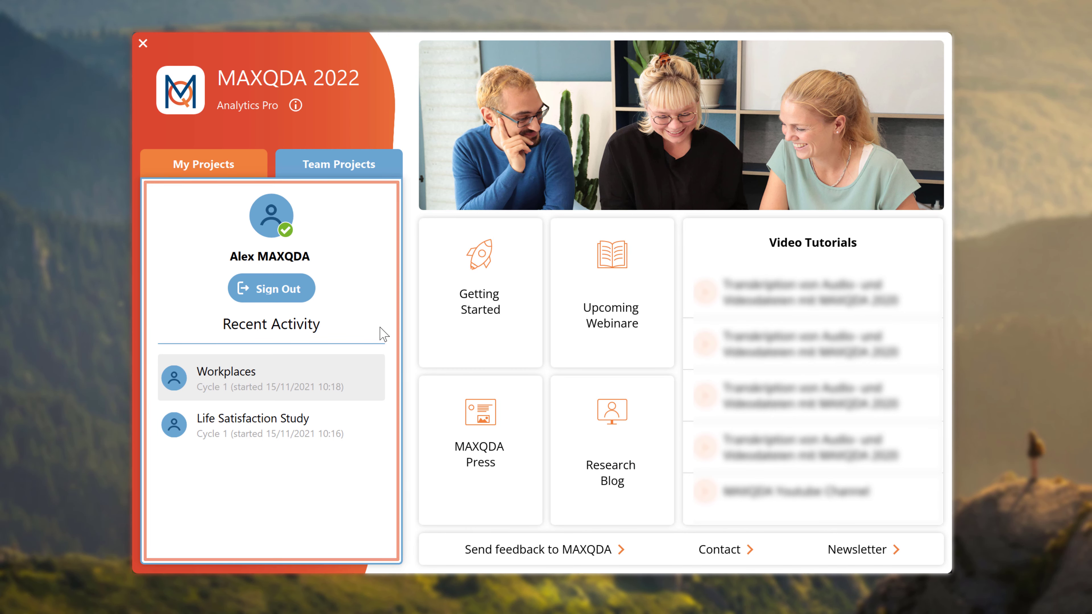
{"action": "left_click", "coordinate": [242, 165]}
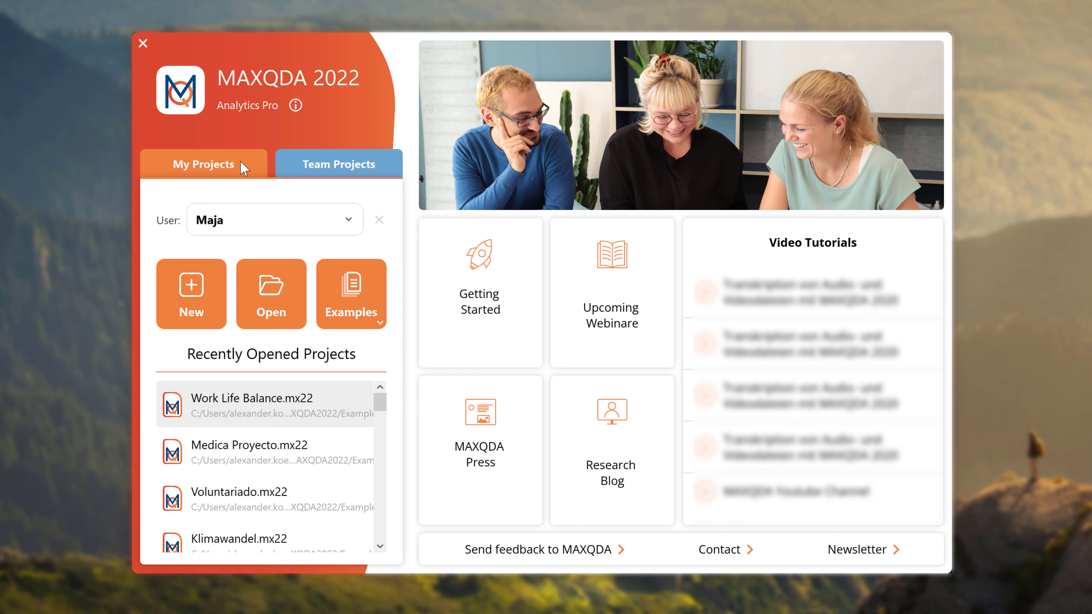
Create a new project file named 'Work Life Balance'.
{"action": "left_click", "coordinate": [218, 308]}
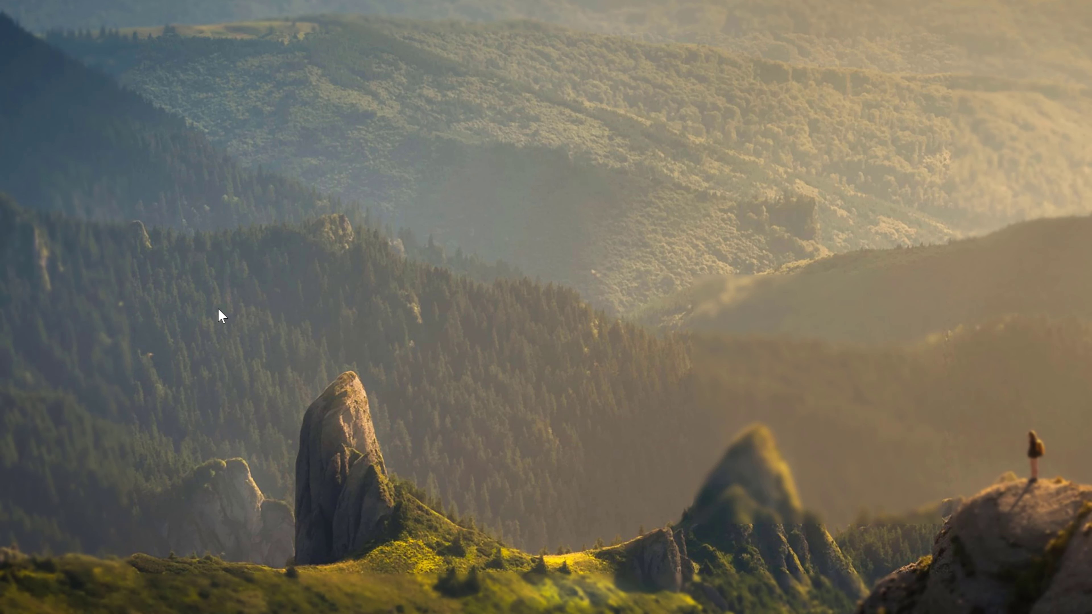
{"action": "type", "text": "Work Life Balance Research"}
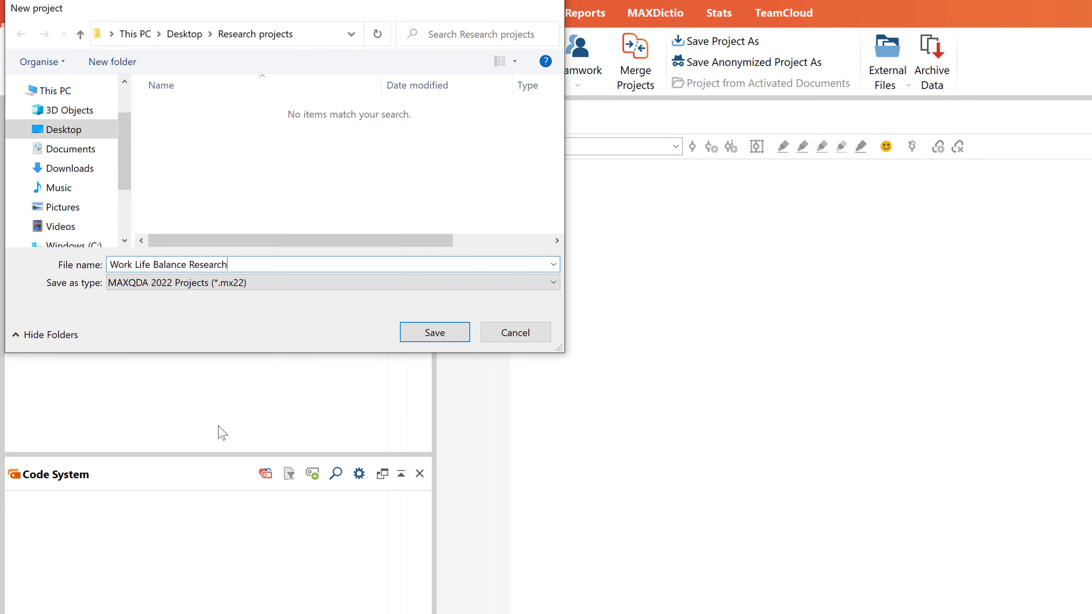
{"action": "key", "text": "Return"}
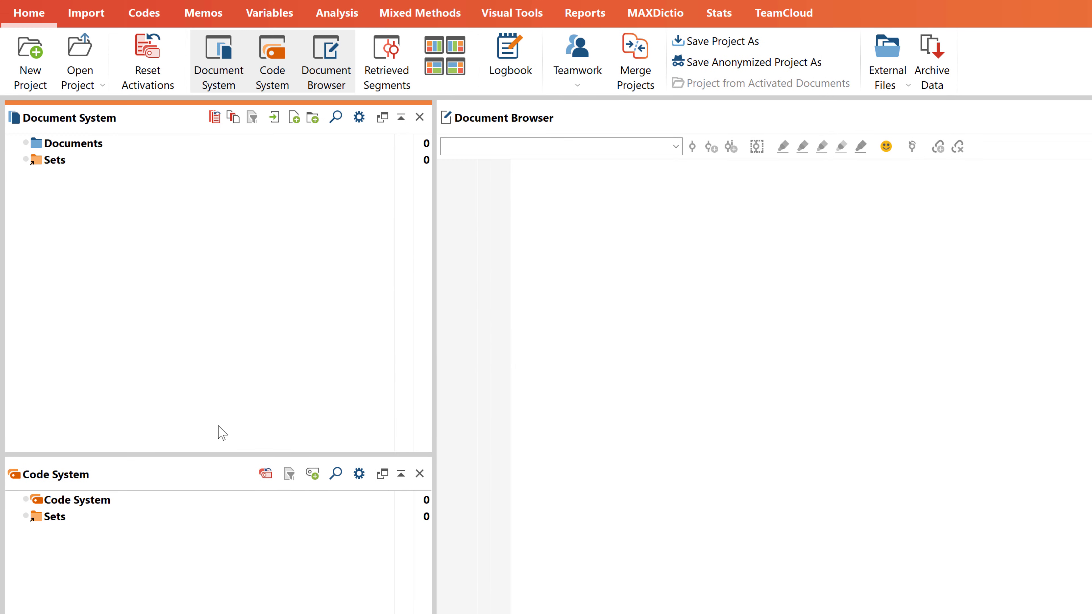
Add all six research data folders from Explorer to the project's Documents.
{"action": "left_click", "coordinate": [396, 613]}
{"action": "left_click", "coordinate": [640, 354]}
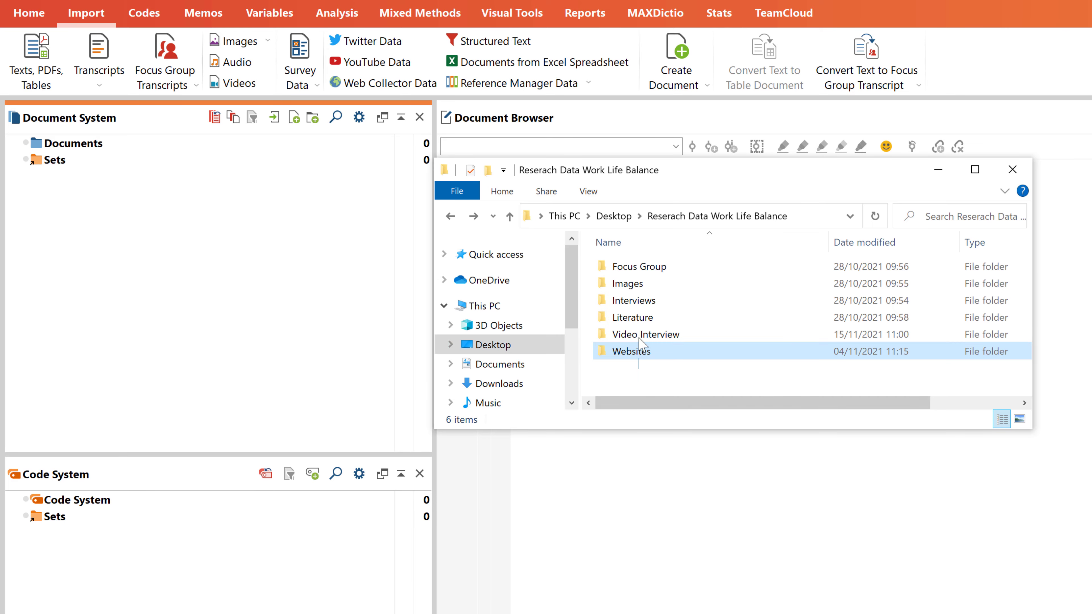
{"action": "key", "text": "ctrl+a"}
{"action": "left_click_drag", "start_coordinate": [639, 267], "coordinate": [181, 149]}
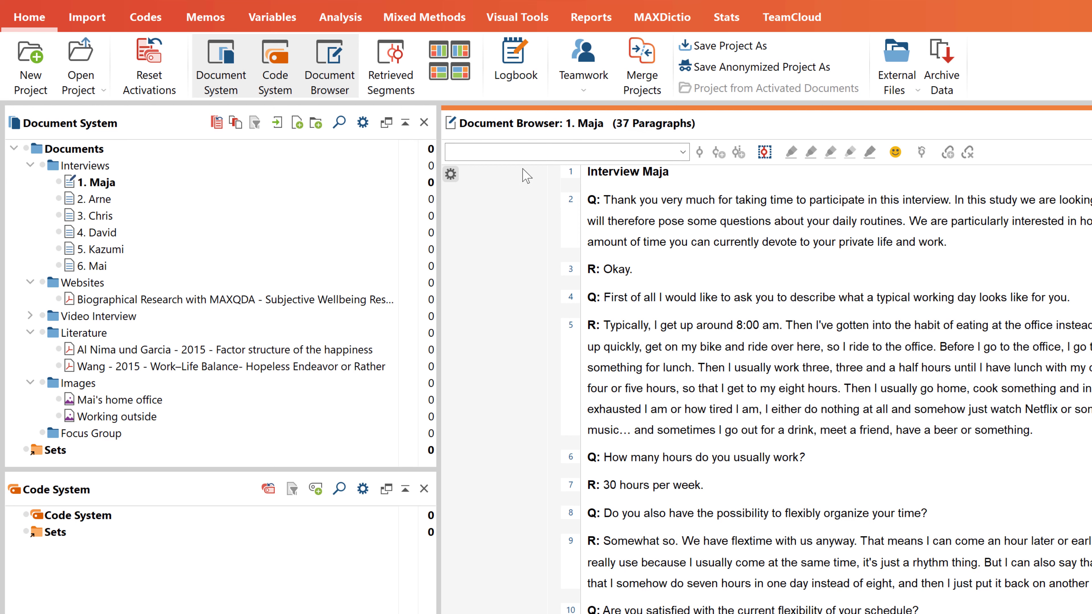
Upload the project to TeamCloud as 'Work Life Balance Research', with notes assigning interviews 1-3 and 4-6 to two coders.
{"action": "left_click", "coordinate": [807, 24]}
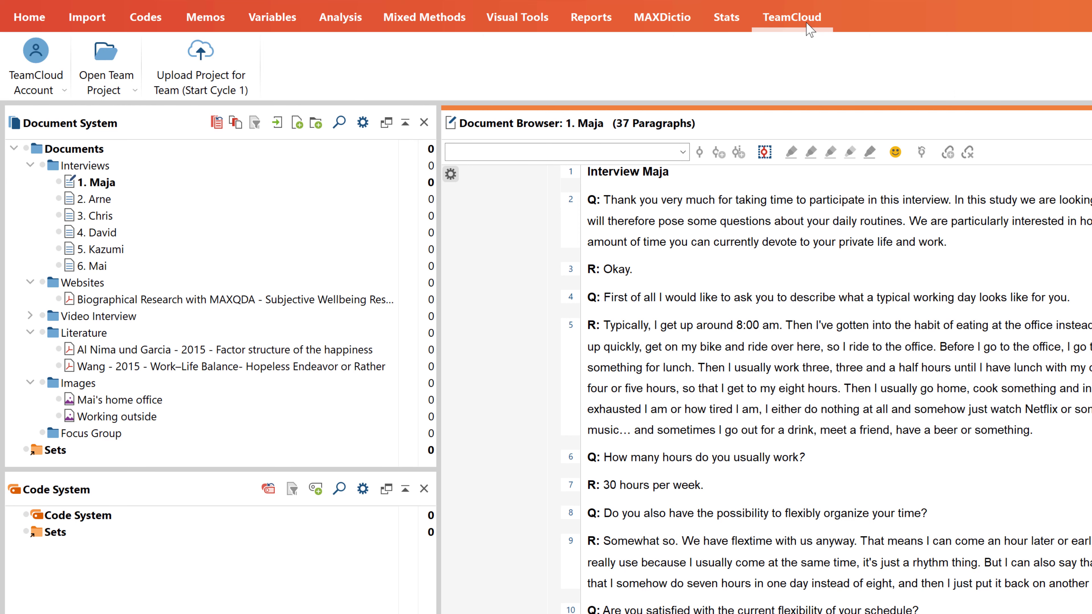
{"action": "left_click", "coordinate": [242, 82]}
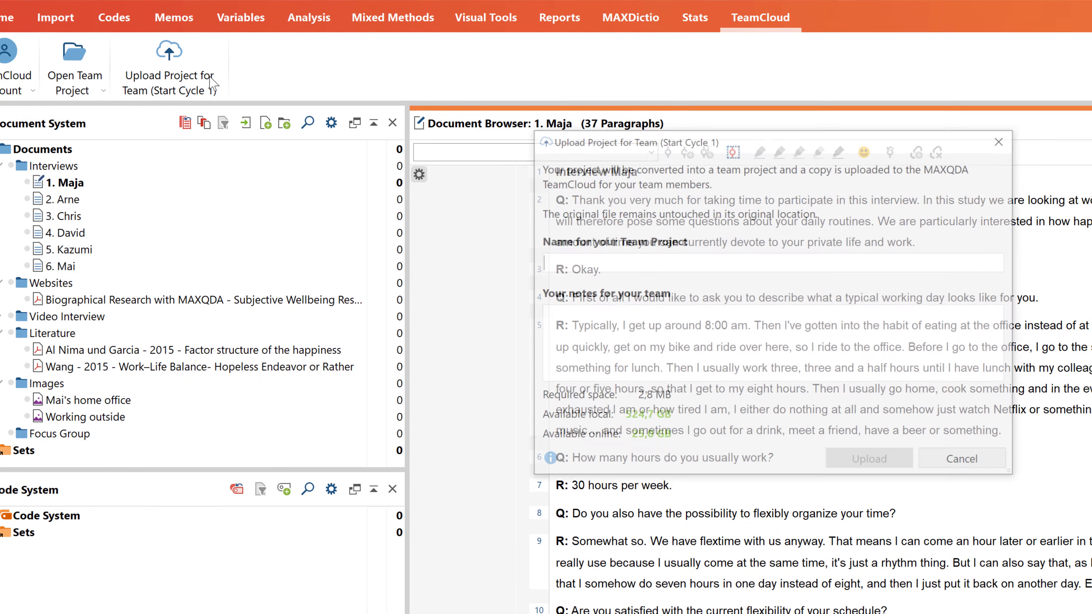
{"action": "type", "text": "Work Life Balance Research"}
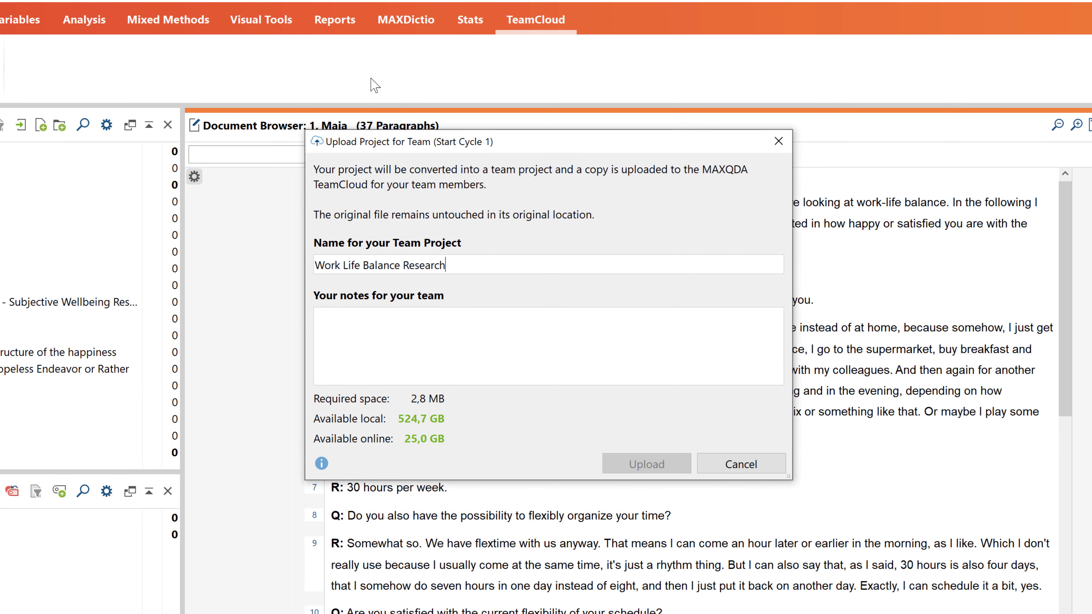
{"action": "left_click", "coordinate": [478, 317]}
{"action": "type", "text": "Please procee"}
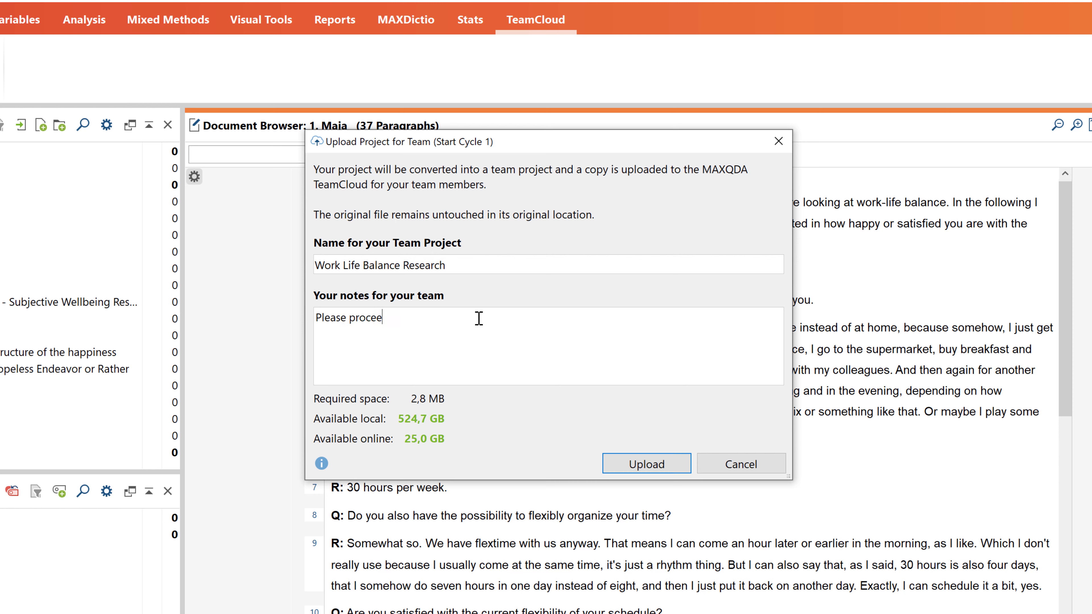
{"action": "type", "text": "d as follows  Riley codes interviews 1-3, Amadi codes interviews 4-6"}
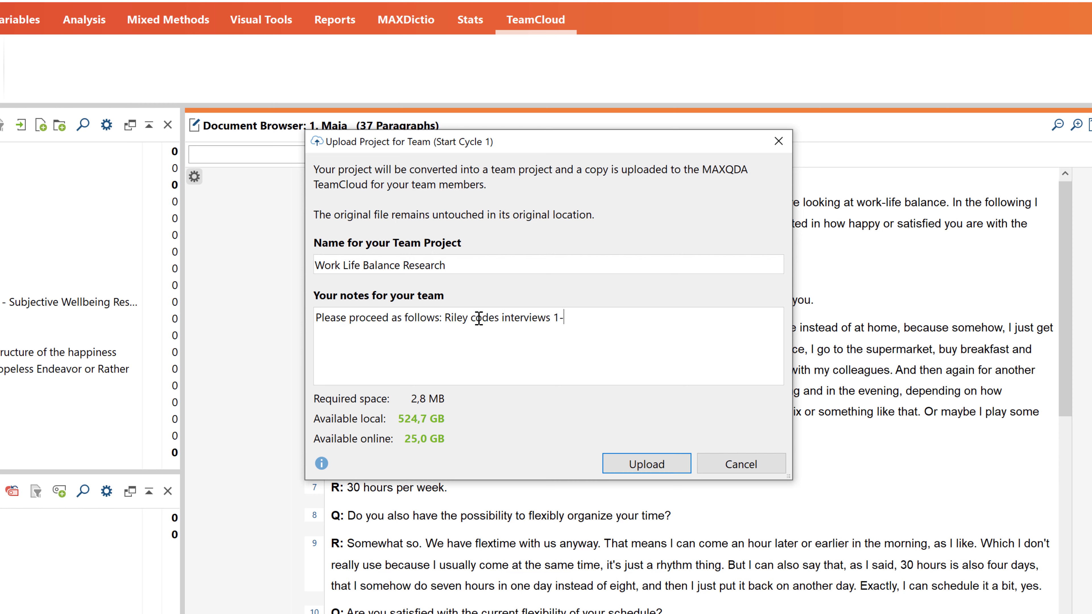
{"action": "left_click", "coordinate": [679, 464]}
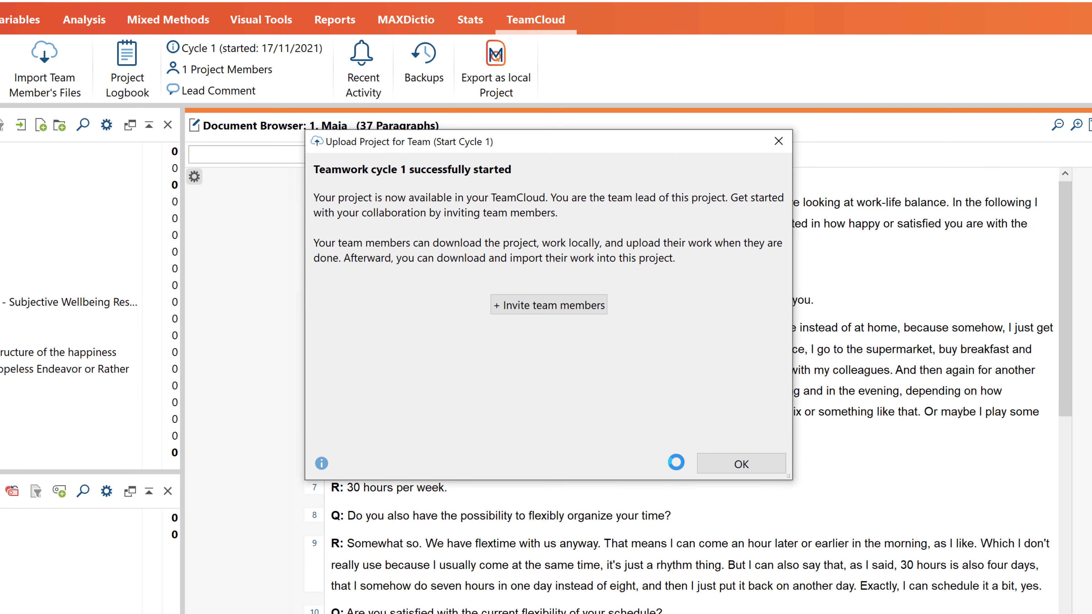
{"action": "left_click", "coordinate": [553, 306]}
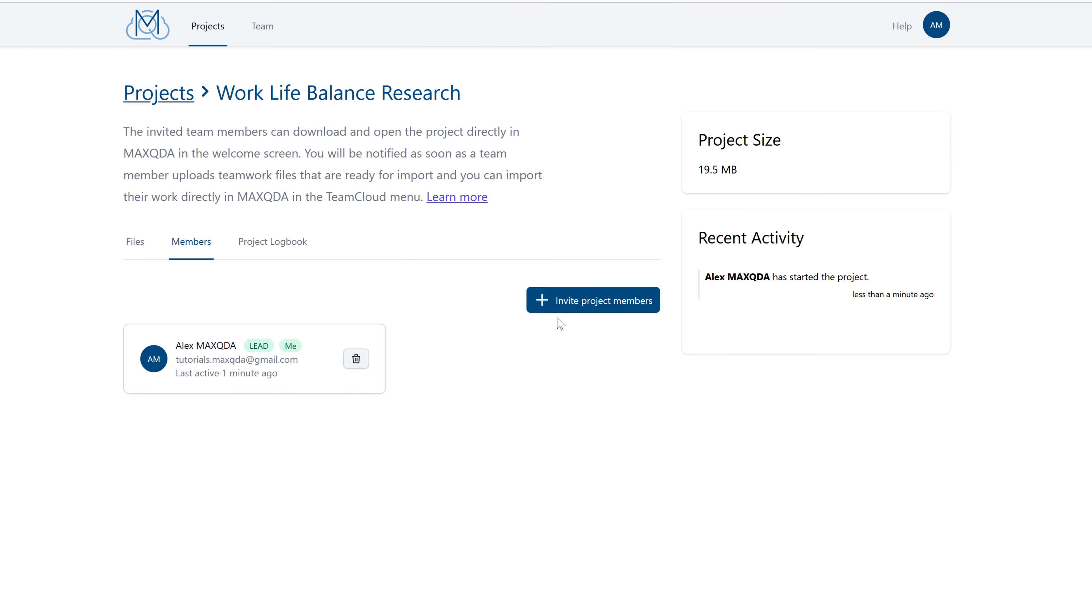
Invite the first member by e-mail with the message 'Please code interviews 1-3 and add your first memos'.
{"action": "left_click", "coordinate": [560, 312]}
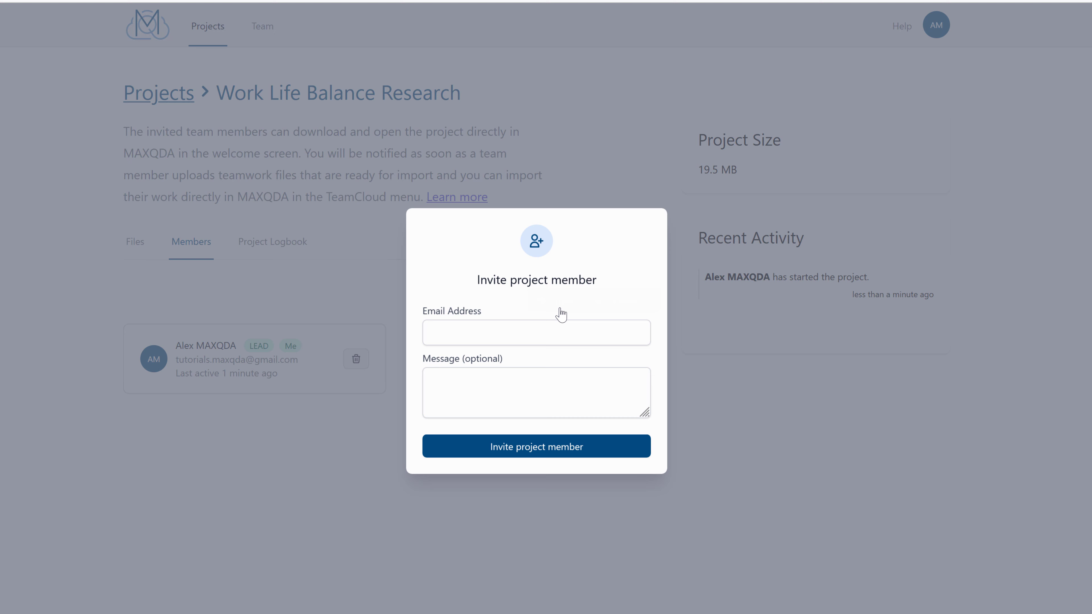
{"action": "left_click", "coordinate": [560, 328]}
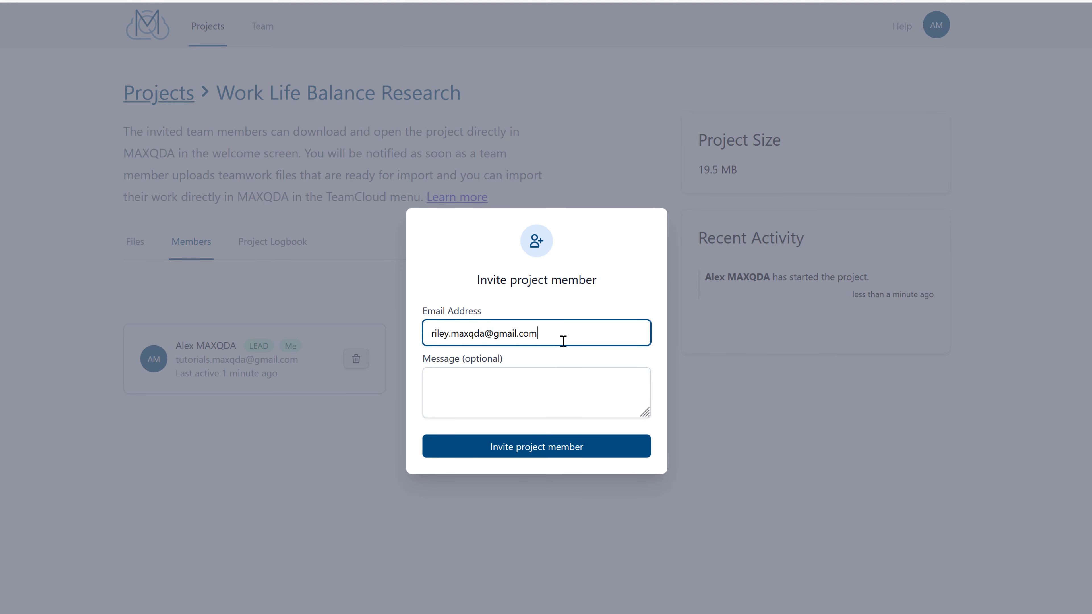
{"action": "left_click", "coordinate": [574, 379]}
{"action": "type", "text": "Please code interviews 1"}
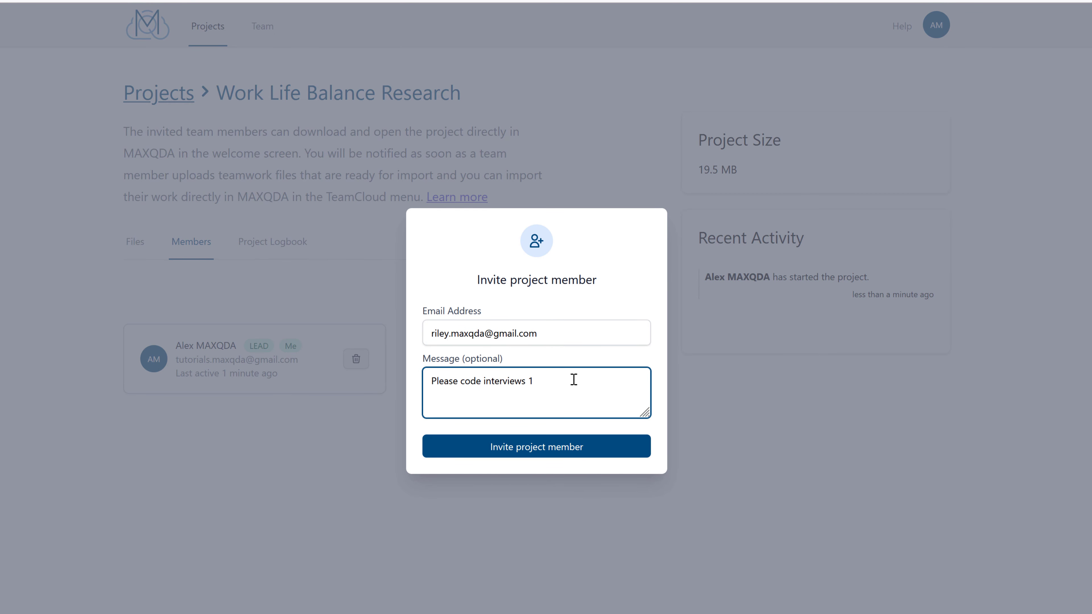
{"action": "type", "text": "-3 and add your first memos"}
{"action": "left_click", "coordinate": [601, 448]}
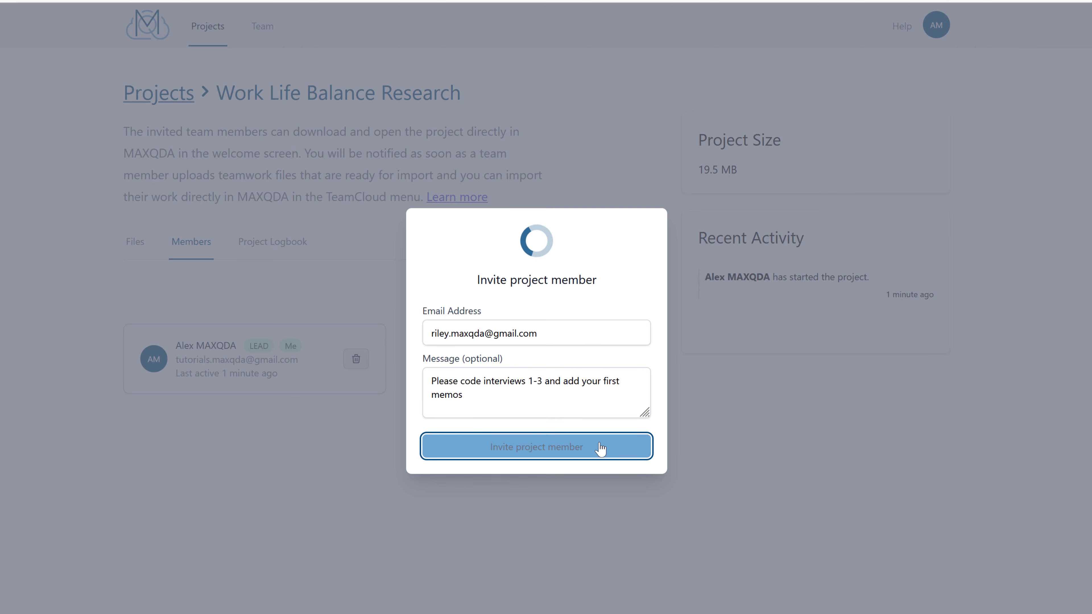
{"action": "left_click", "coordinate": [599, 448]}
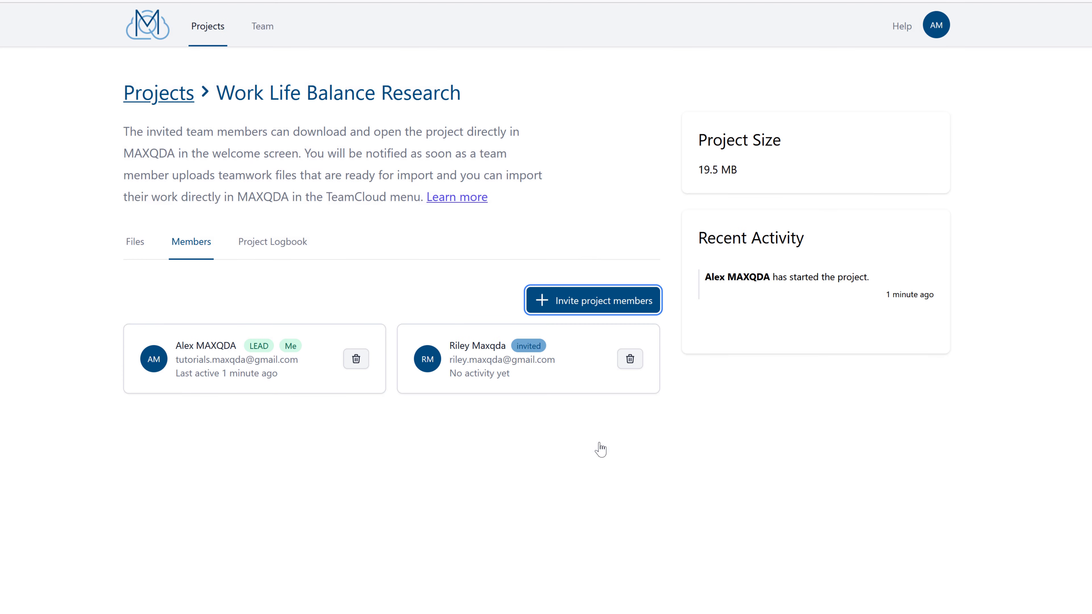
Enter the second member's e-mail and a message asking them to code interviews 4-6.
{"action": "left_click", "coordinate": [635, 304]}
{"action": "left_click", "coordinate": [632, 329]}
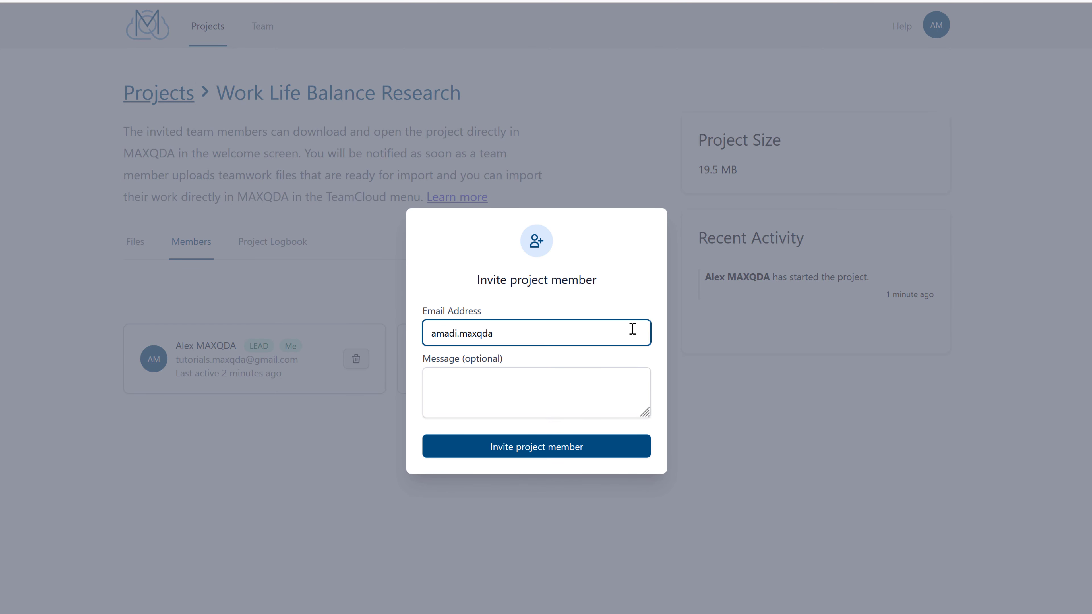
{"action": "left_click", "coordinate": [622, 373]}
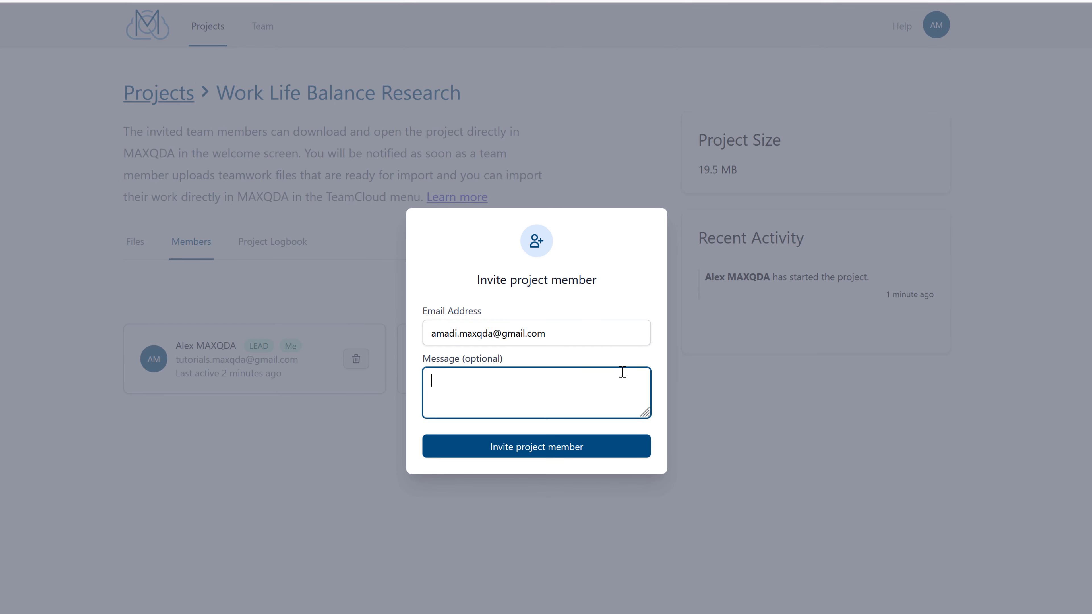
{"action": "type", "text": "Please code interviews 4-6 and add your first name"}
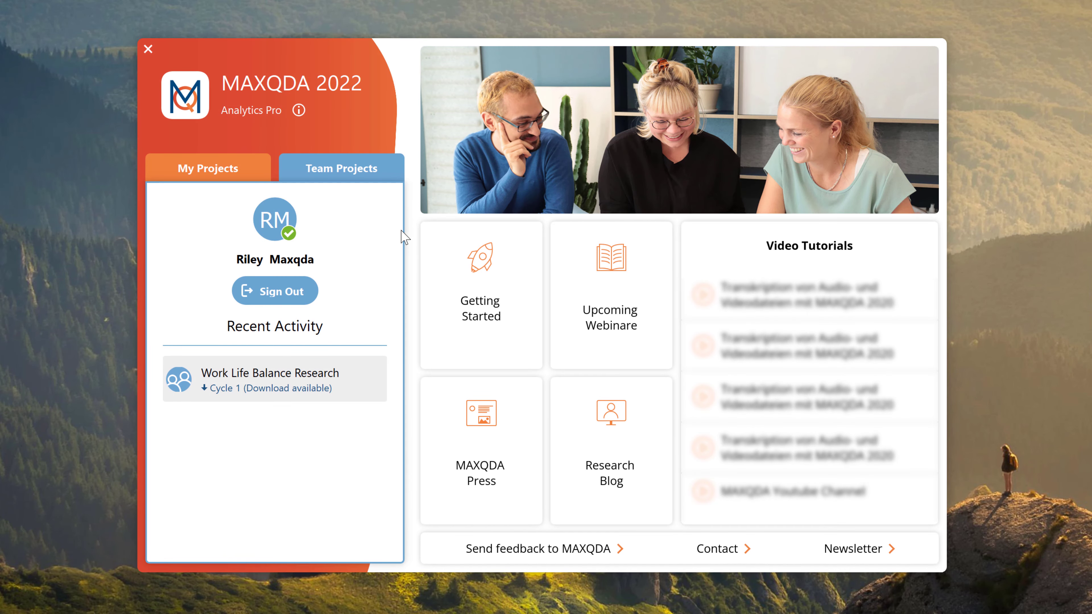
Download the cycle 1 team project and select a passage of paragraph 5 to code.
{"action": "left_click", "coordinate": [347, 388]}
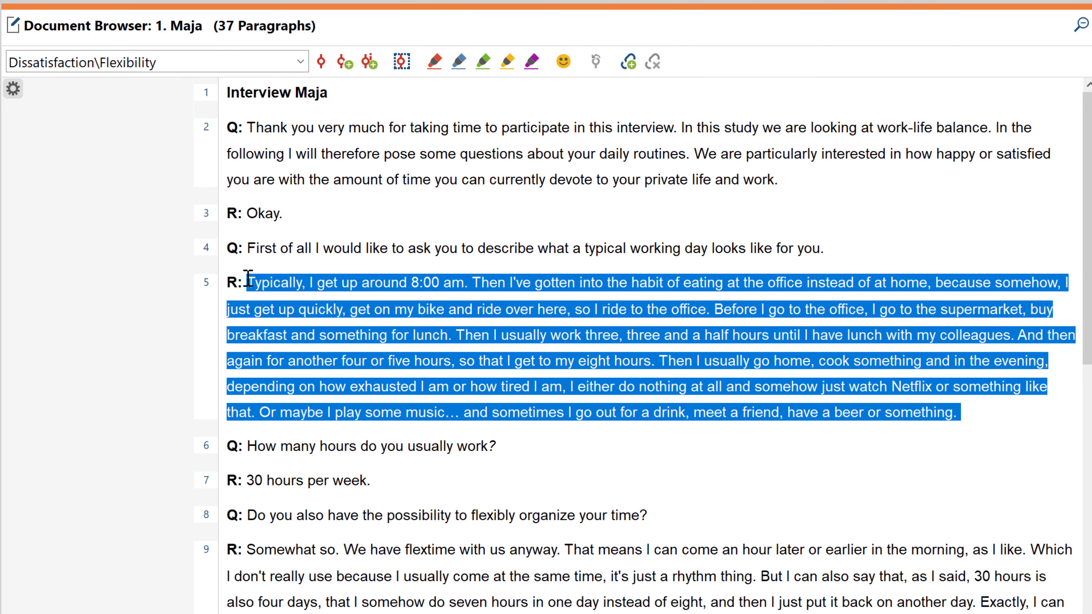
{"action": "left_click_drag", "start_coordinate": [650, 362], "coordinate": [712, 301]}
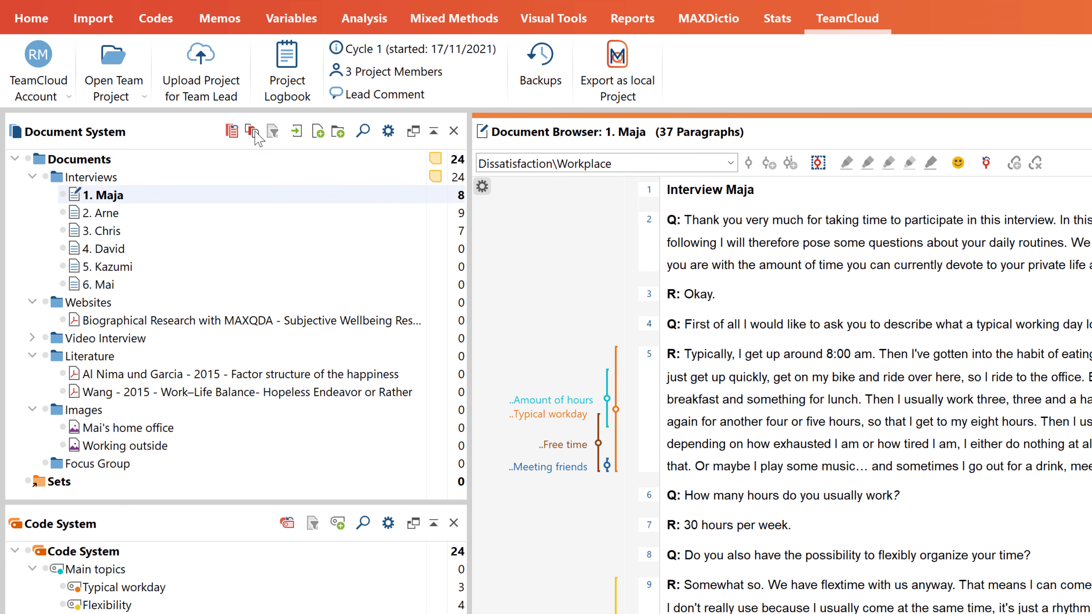
Upload the project for the team lead with the note 'I have coded the interviews and added some memos'.
{"action": "left_click", "coordinate": [210, 94]}
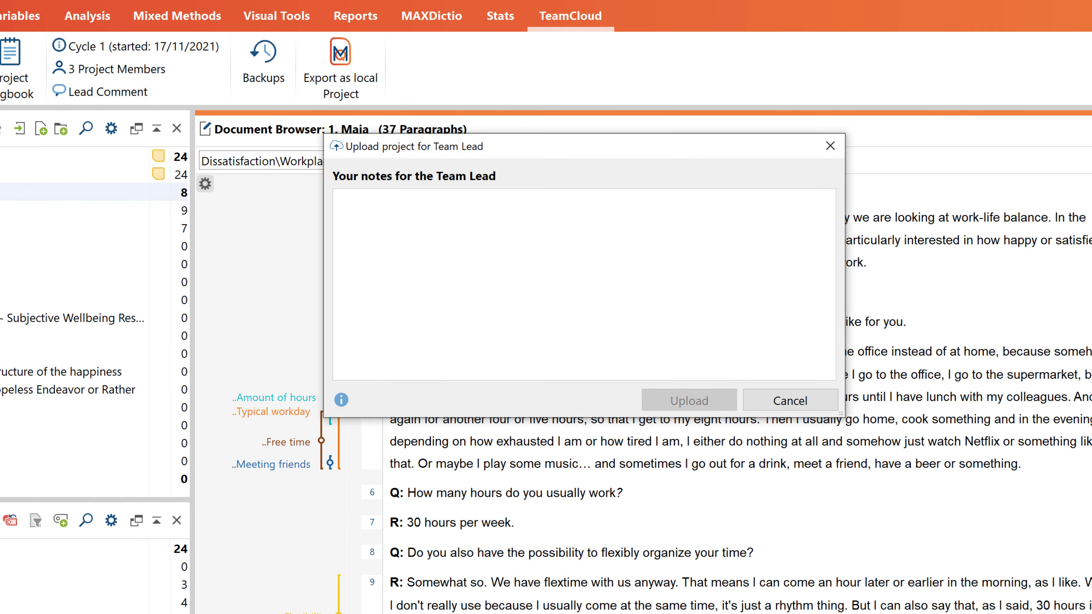
{"action": "type", "text": "I have co"}
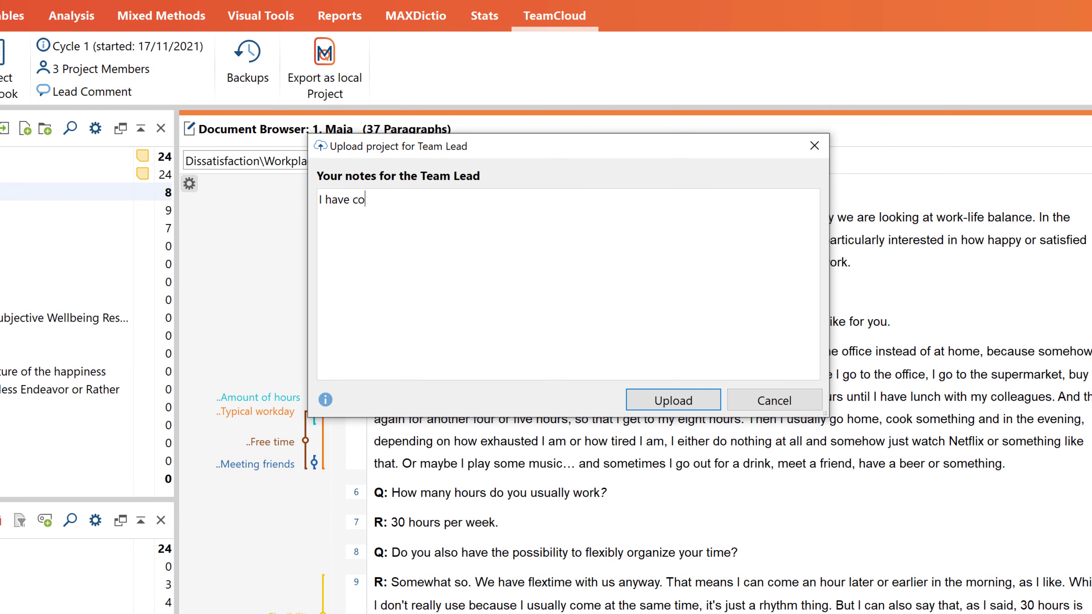
{"action": "type", "text": "ded the interviews and added some memos."}
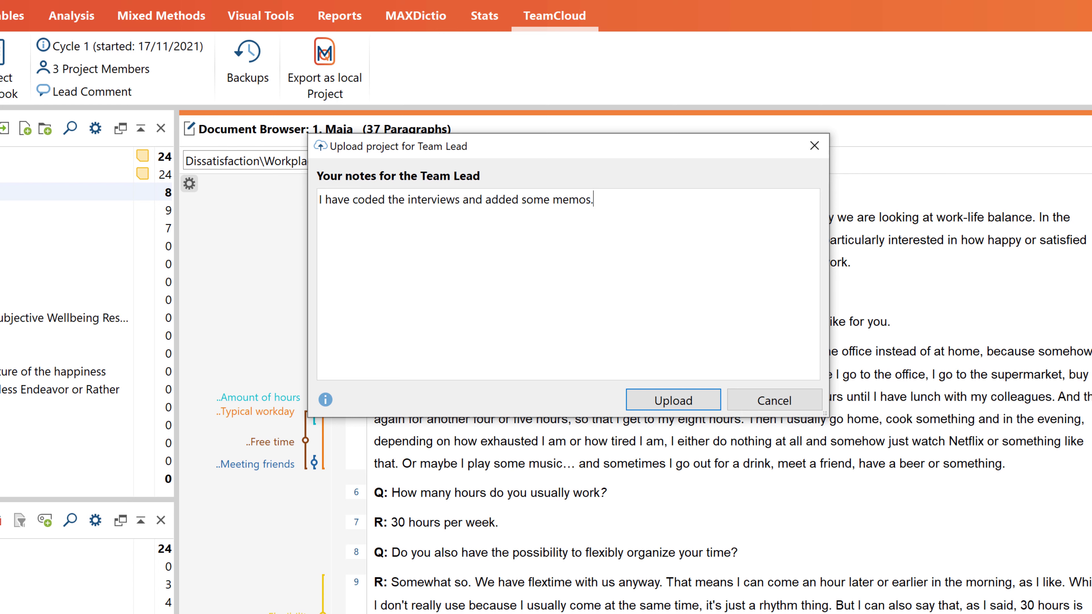
{"action": "left_click", "coordinate": [708, 406]}
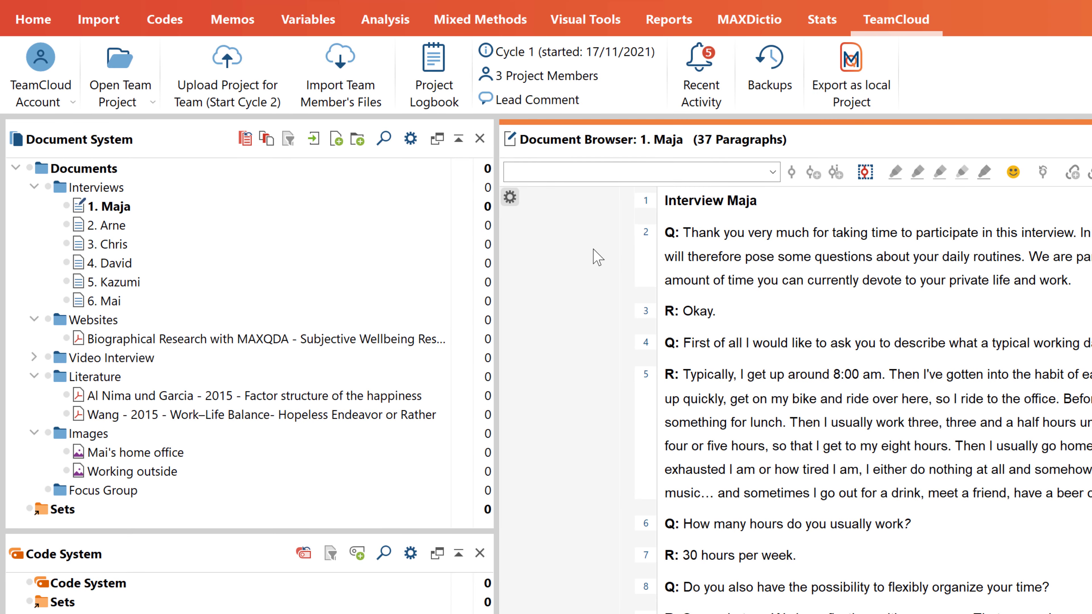
Import the first member's coded segments and memos into the project, then close the import dialogs.
{"action": "left_click", "coordinate": [369, 103]}
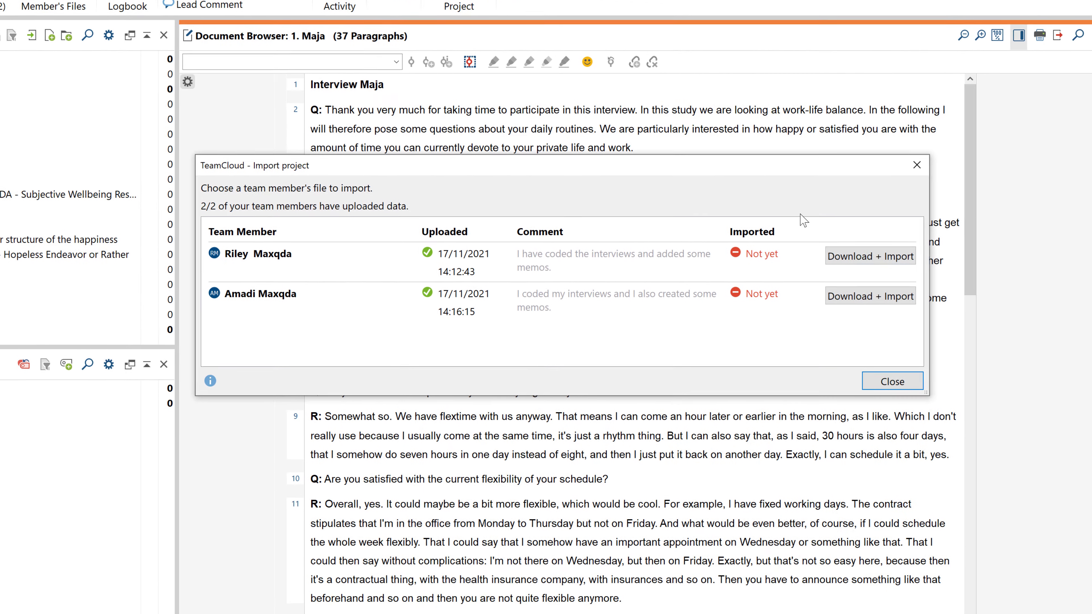
{"action": "left_click", "coordinate": [846, 258]}
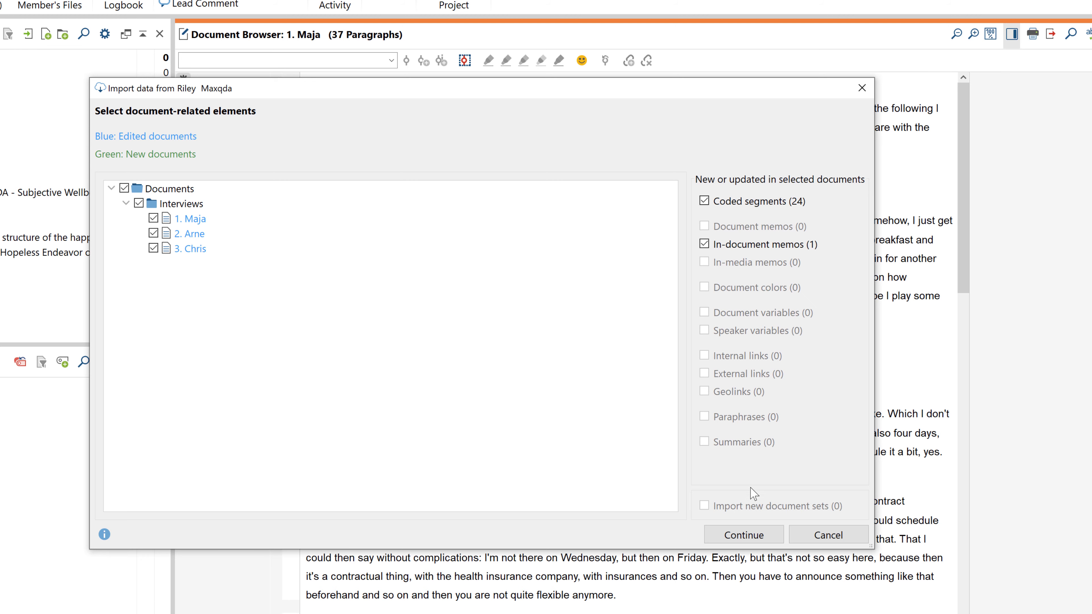
{"action": "left_click", "coordinate": [757, 536]}
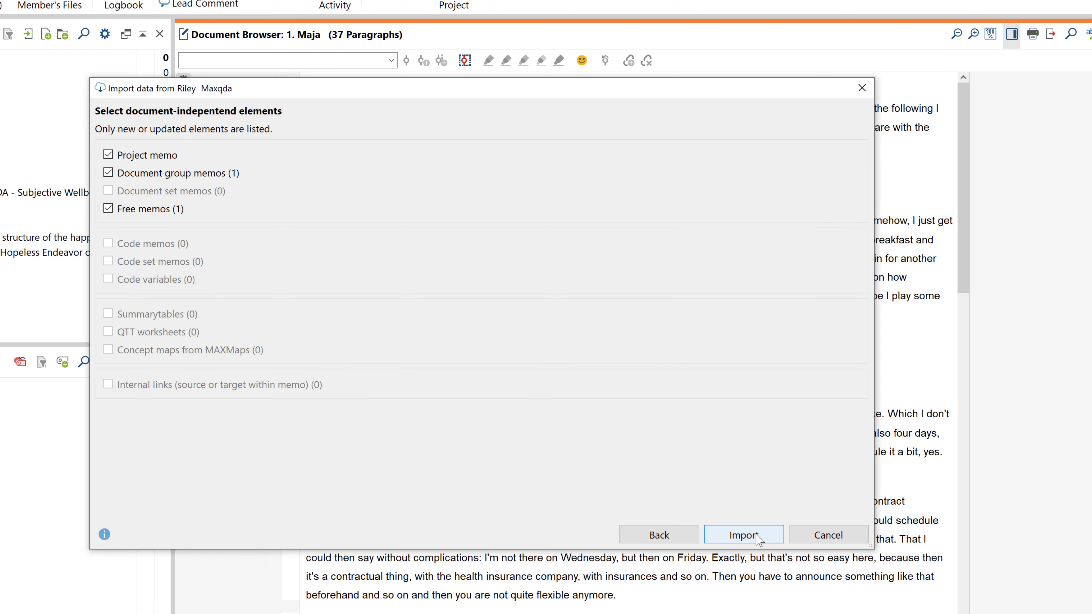
{"action": "left_click", "coordinate": [744, 535]}
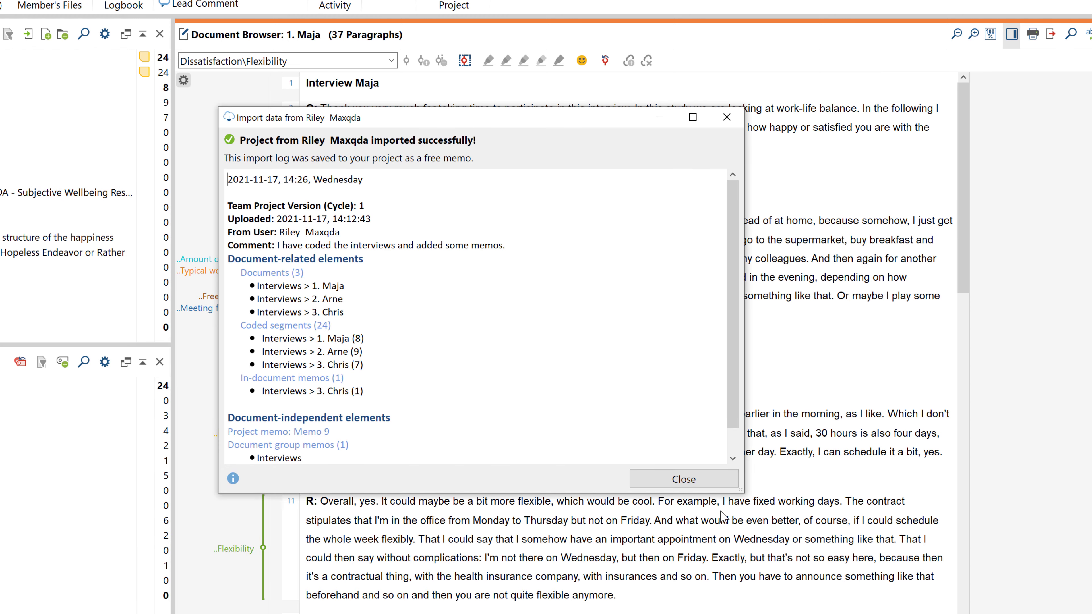
{"action": "left_click", "coordinate": [705, 481]}
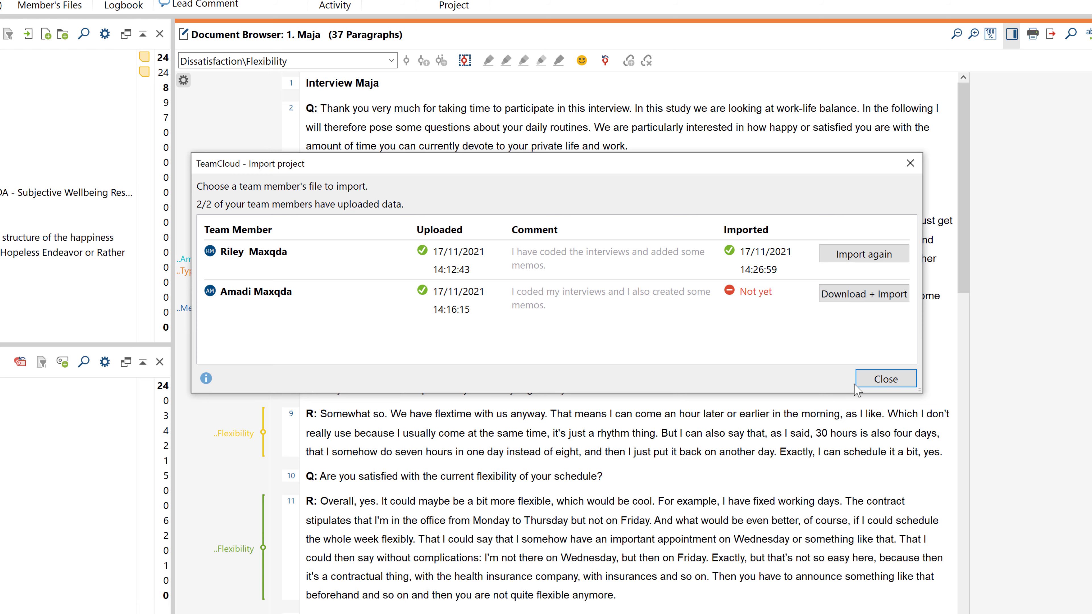
{"action": "left_click", "coordinate": [878, 379]}
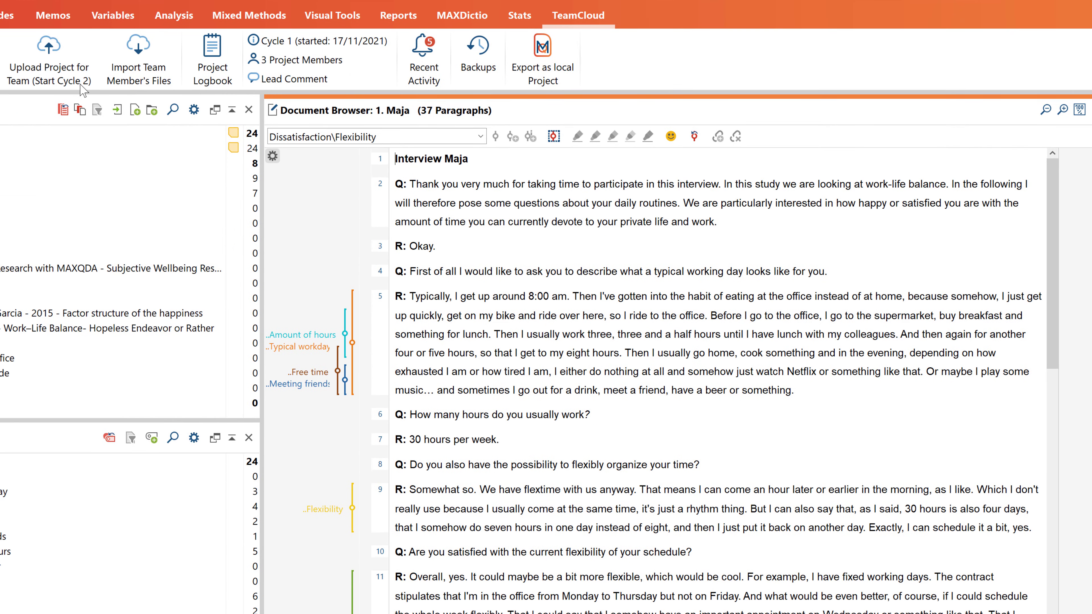
Start cycle 2, discarding unimported changes, with the note 'Please go through the codes once again and create new codes if necessary'.
{"action": "left_click", "coordinate": [82, 89]}
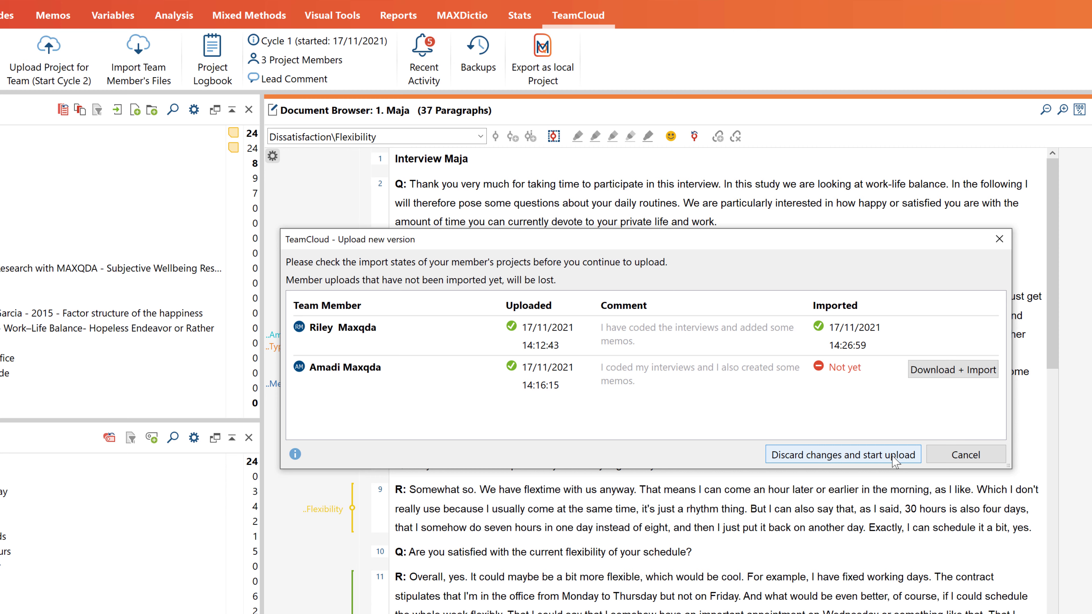
{"action": "left_click", "coordinate": [895, 460]}
{"action": "type", "text": "Please go thr"}
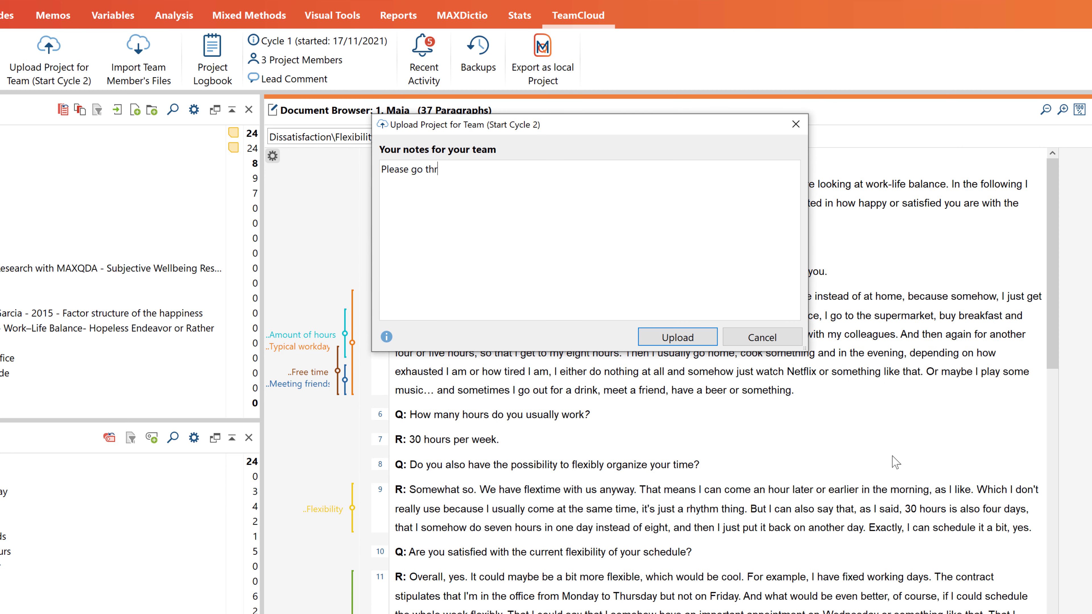
{"action": "type", "text": "ough the codes once again and crea"}
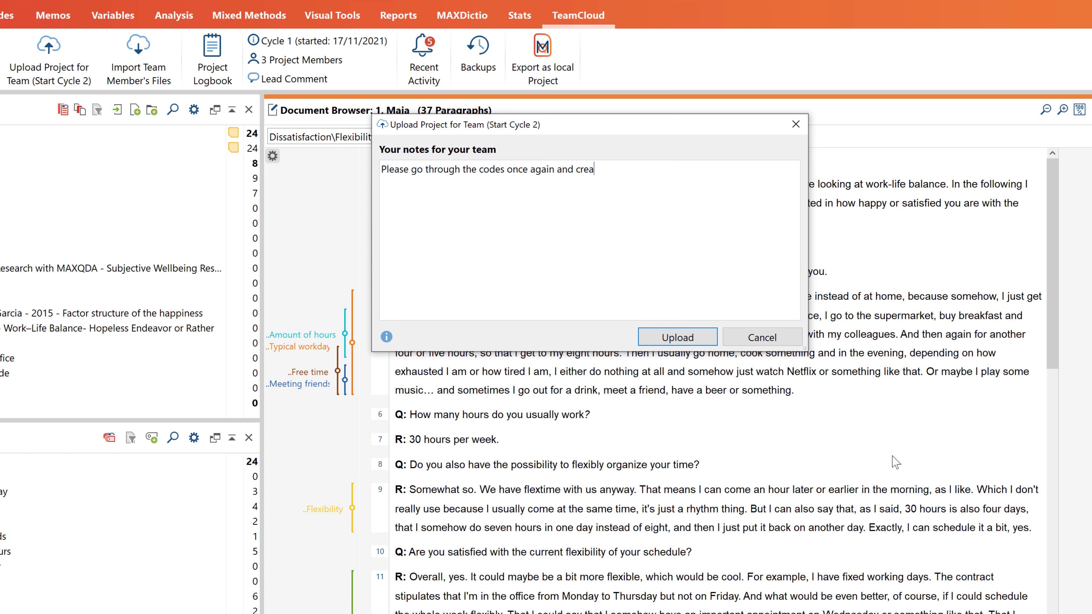
{"action": "type", "text": "te new codes if necessary."}
{"action": "left_click", "coordinate": [702, 340]}
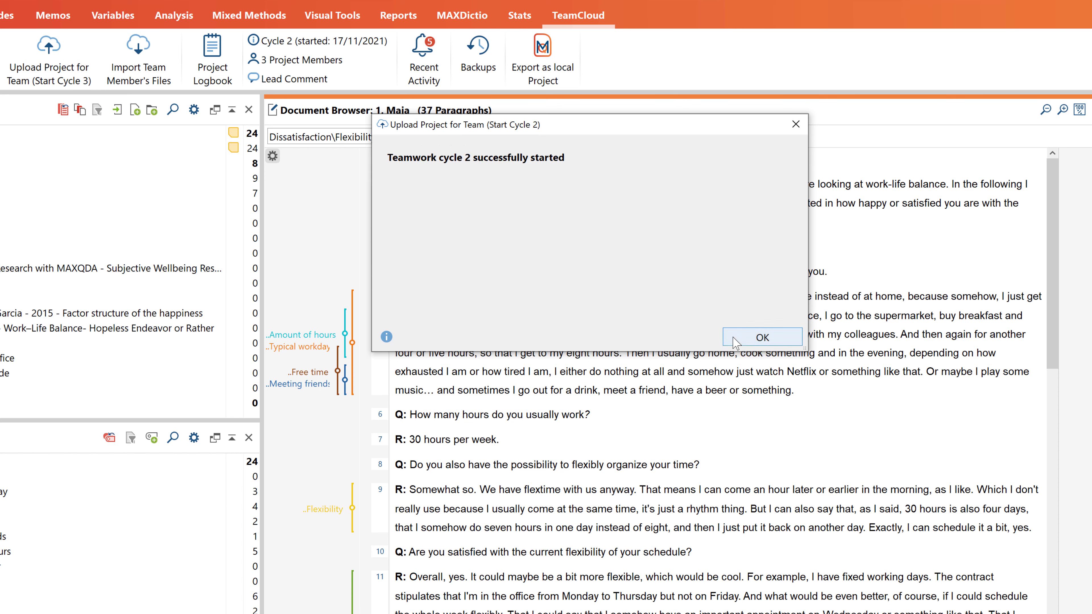
{"action": "left_click", "coordinate": [757, 339]}
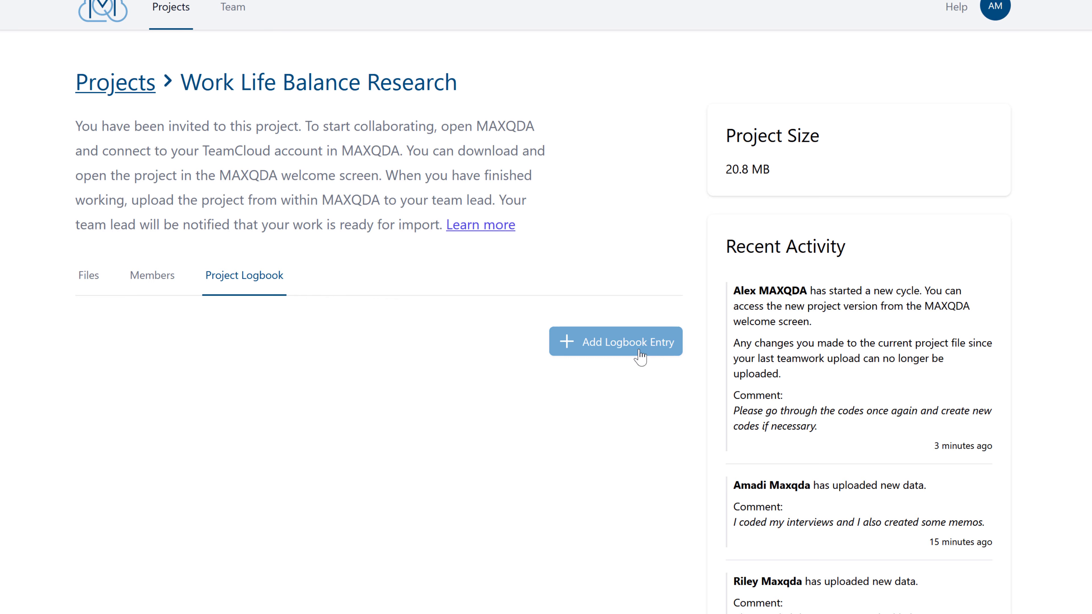
Add a logbook entry 'Data collection and first codes' asking members to add their interviews and codes.
{"action": "left_click", "coordinate": [639, 344]}
{"action": "left_click", "coordinate": [622, 303]}
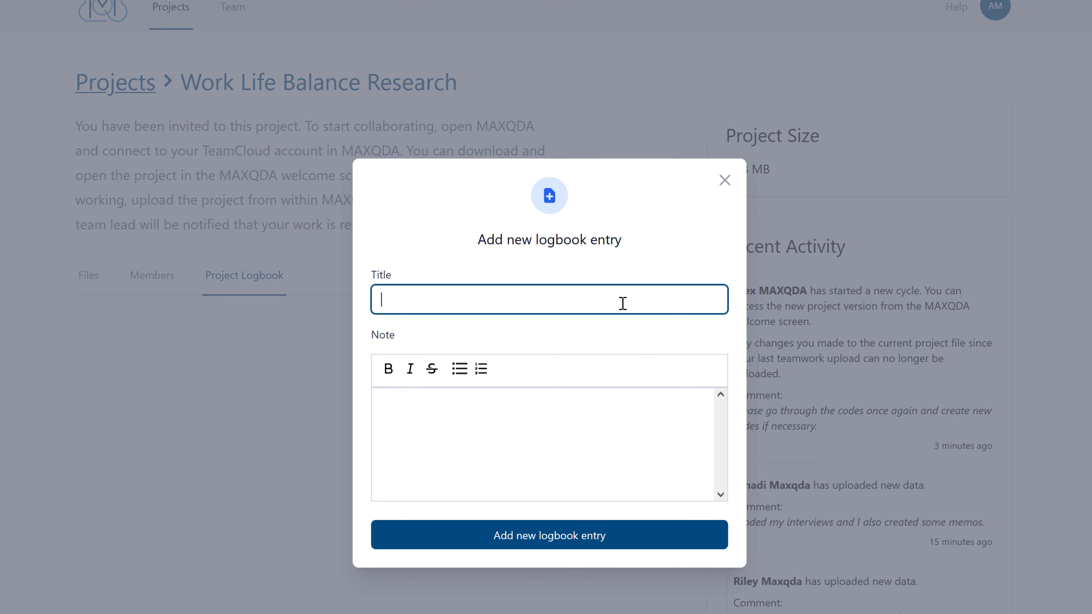
{"action": "type", "text": "Data collection and first codes"}
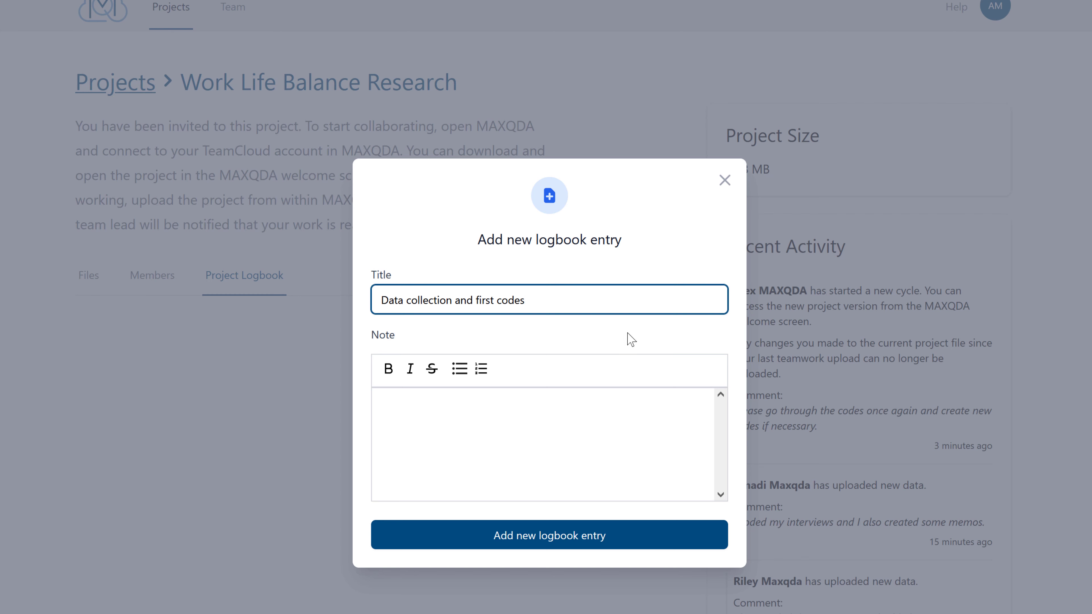
{"action": "left_click", "coordinate": [646, 402]}
{"action": "type", "text": "Please add your interviews an"}
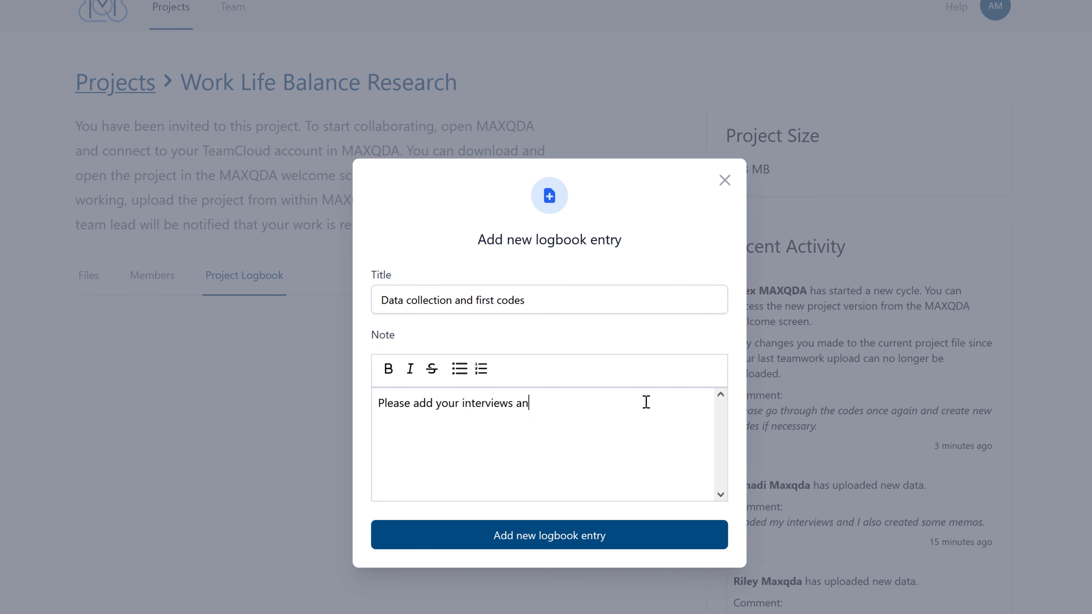
{"action": "type", "text": "d codes to the project file. I will then go through "}
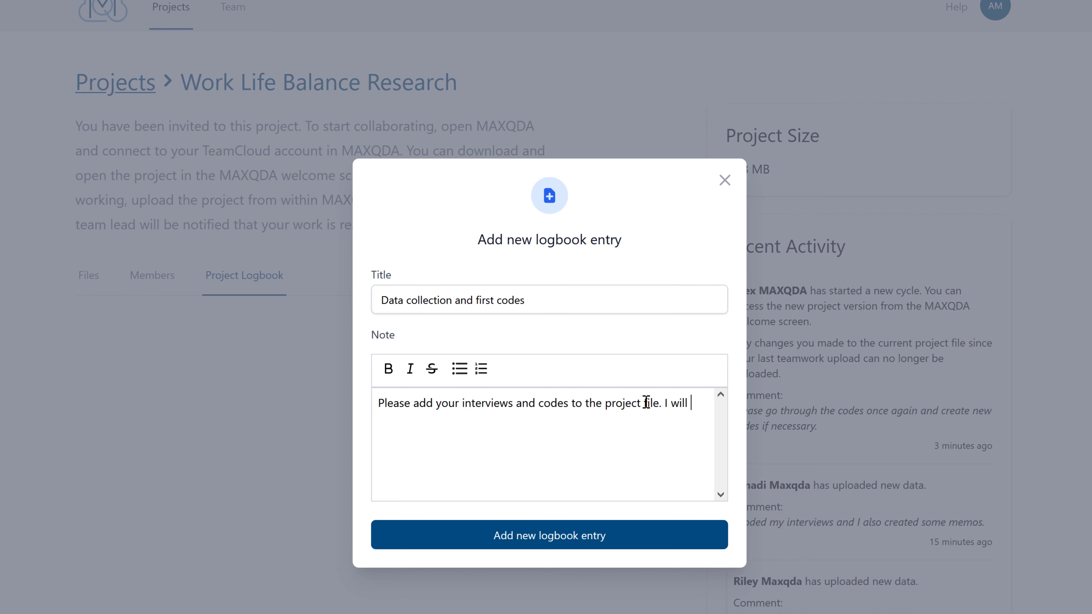
{"action": "type", "text": "them and ad"}
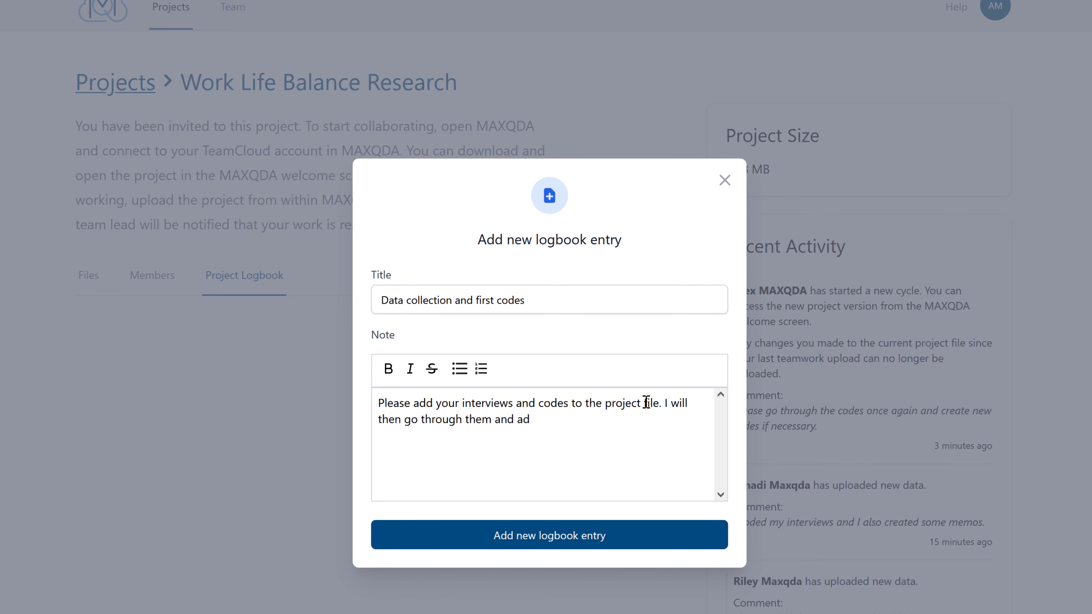